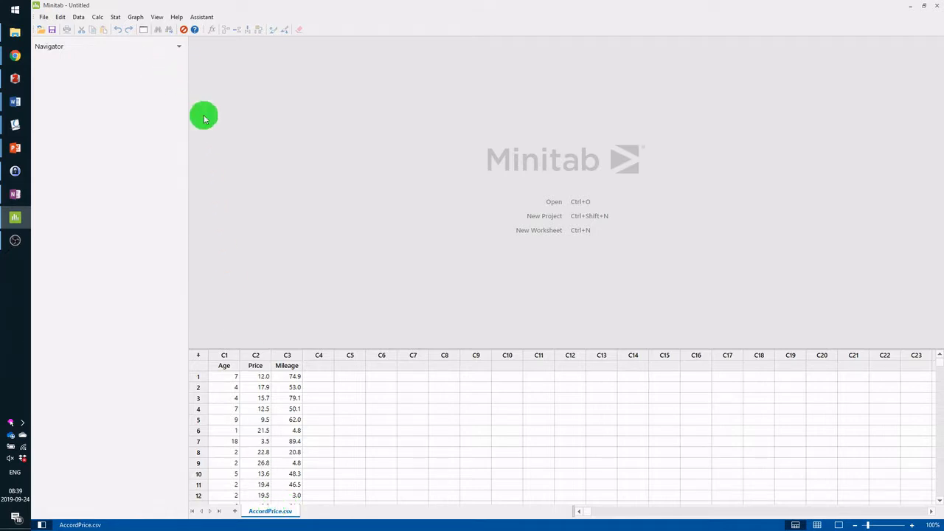
# - Create a linear fitted line plot of Price against Mileage, storing the residuals and fits in the worksheet
pyautogui.click(116, 18)
pyautogui.moveTo(156, 45)
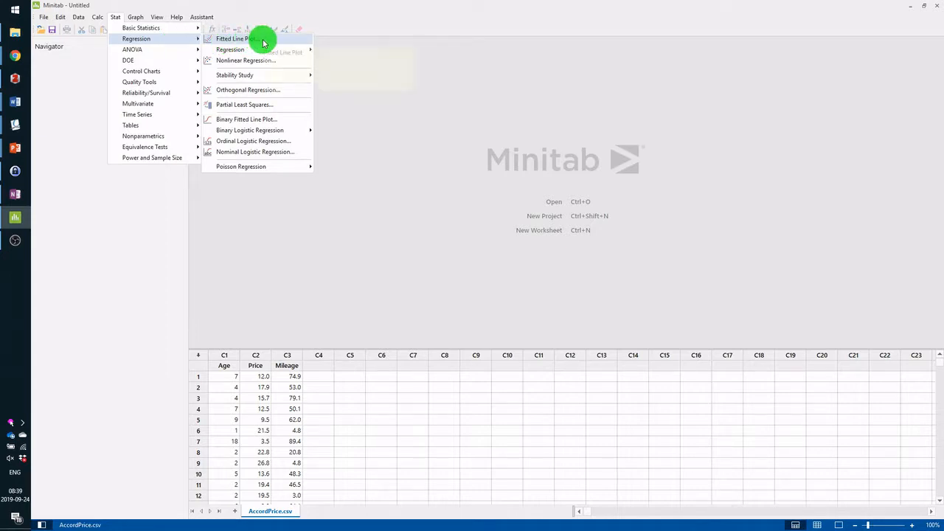
pyautogui.moveTo(241, 51)
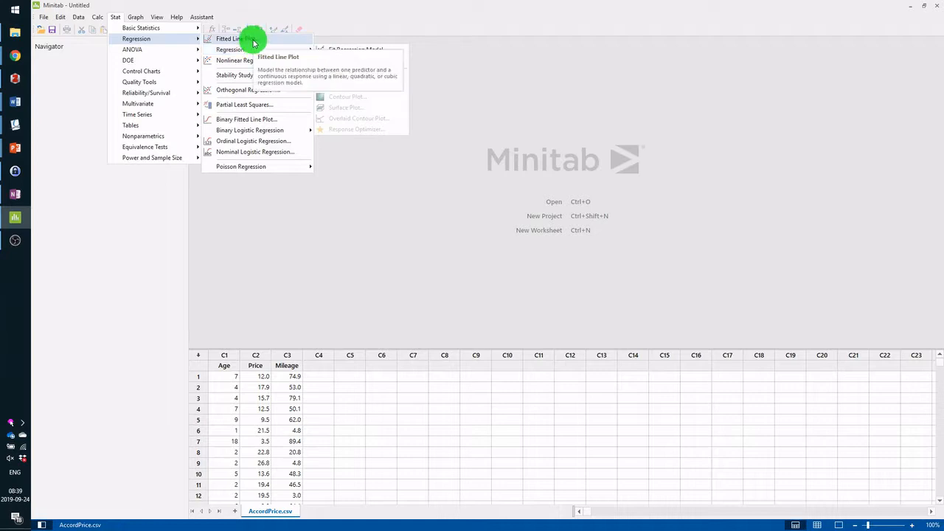
pyautogui.click(253, 40)
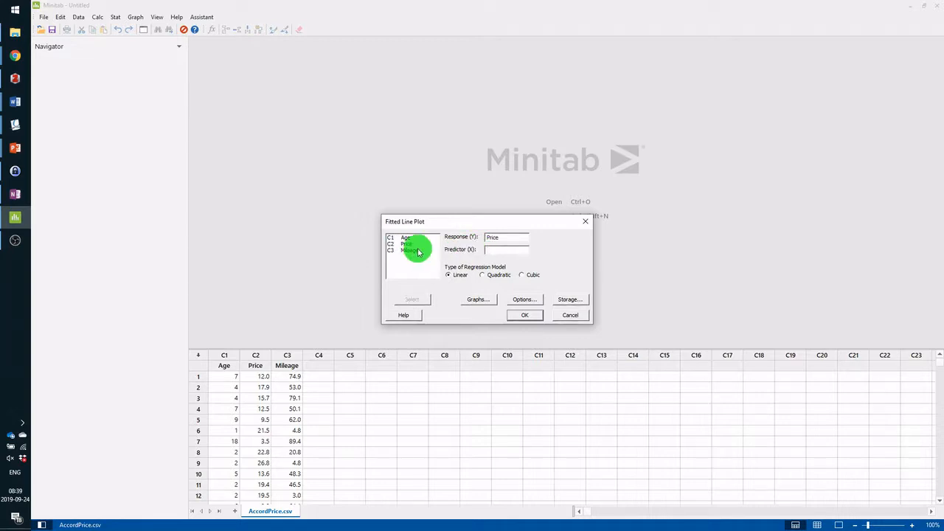
pyautogui.click(572, 301)
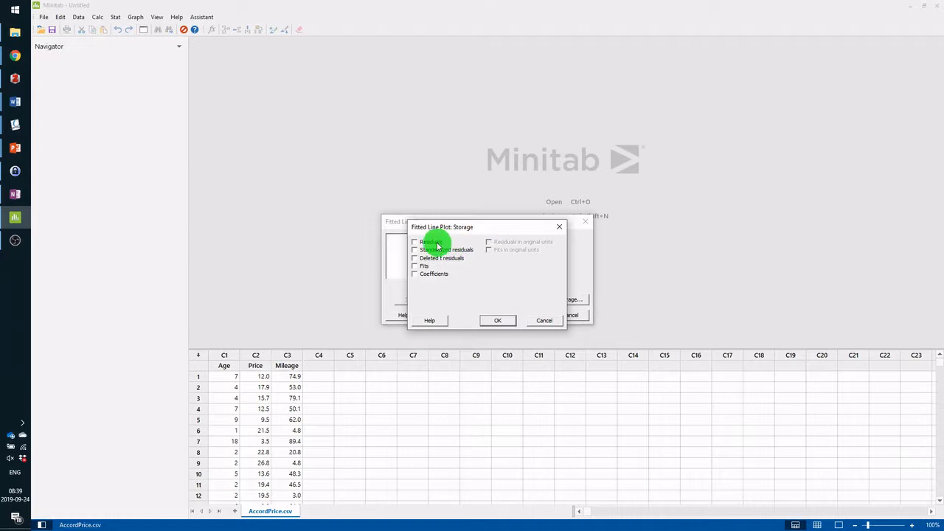
pyautogui.click(422, 265)
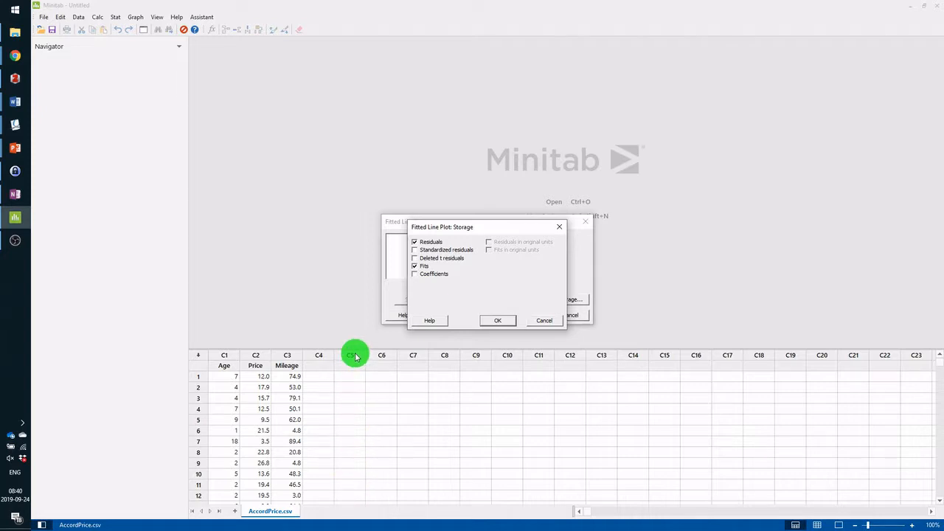
pyautogui.click(497, 321)
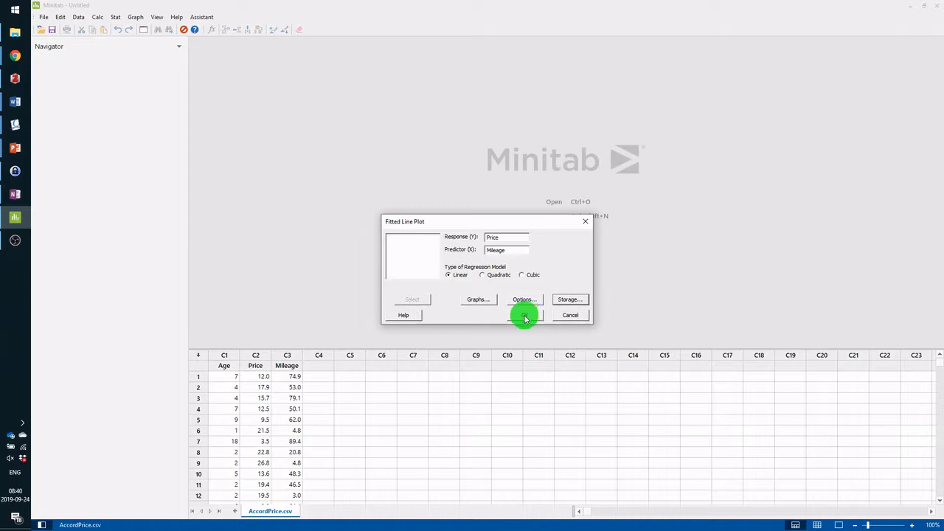
pyautogui.click(525, 317)
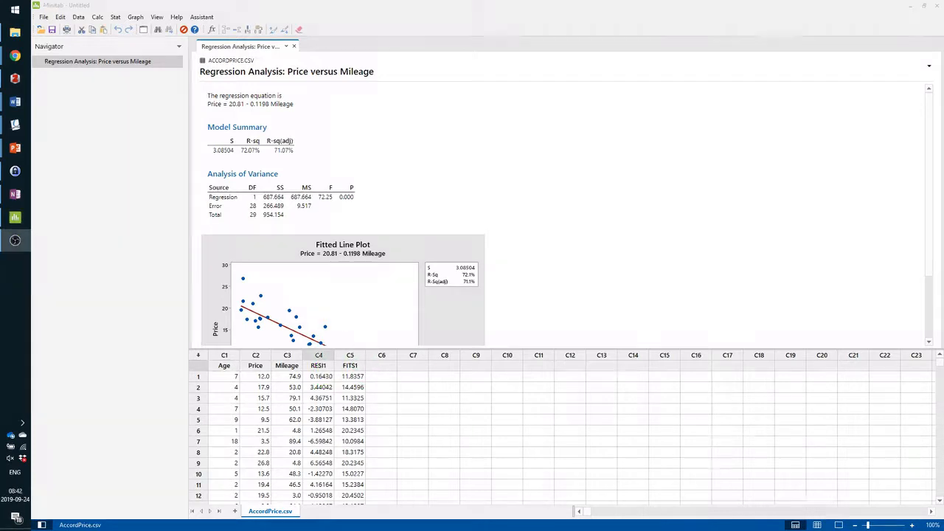
# - Examine the stored residual and fit columns, comparing the first row's values with its price
pyautogui.click(323, 377)
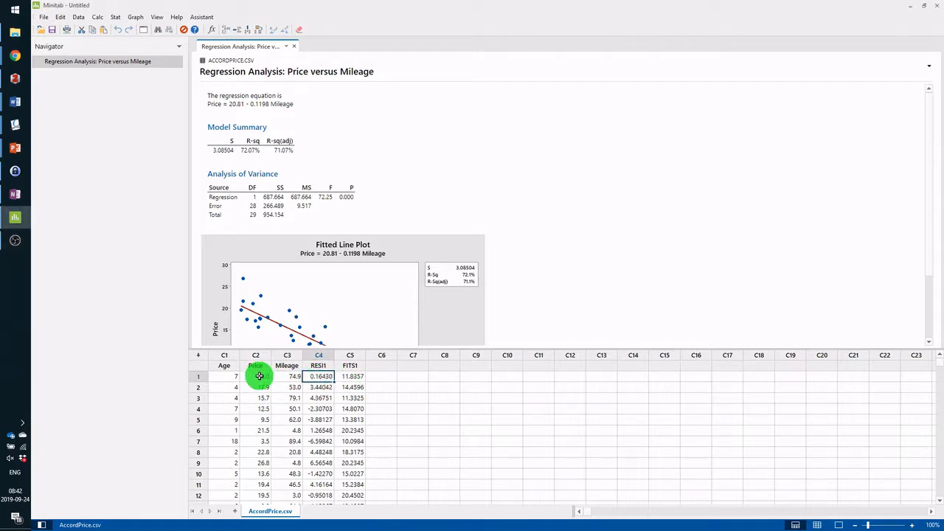
pyautogui.click(349, 375)
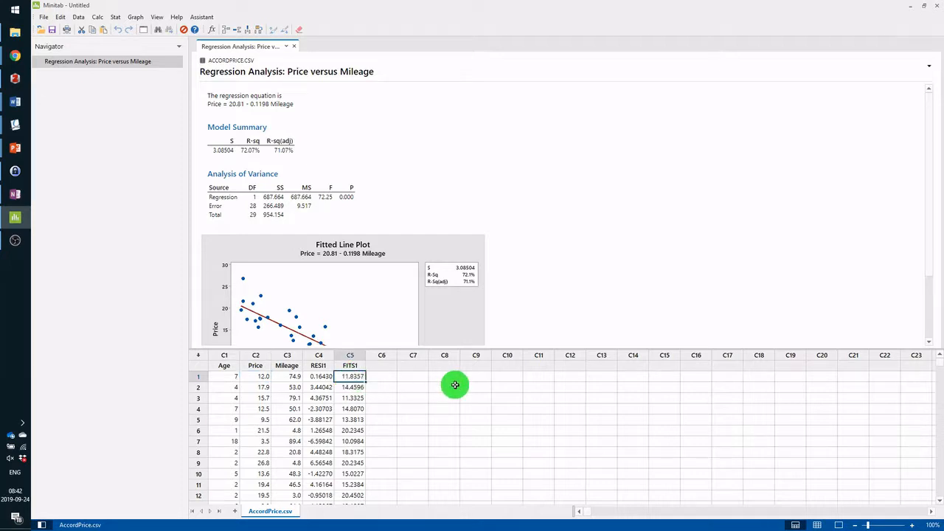
pyautogui.click(322, 375)
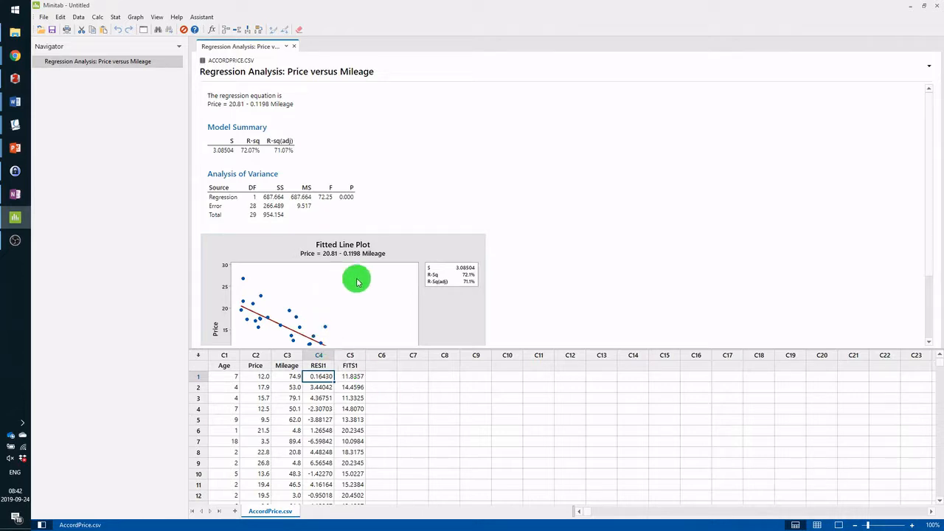
pyautogui.click(317, 355)
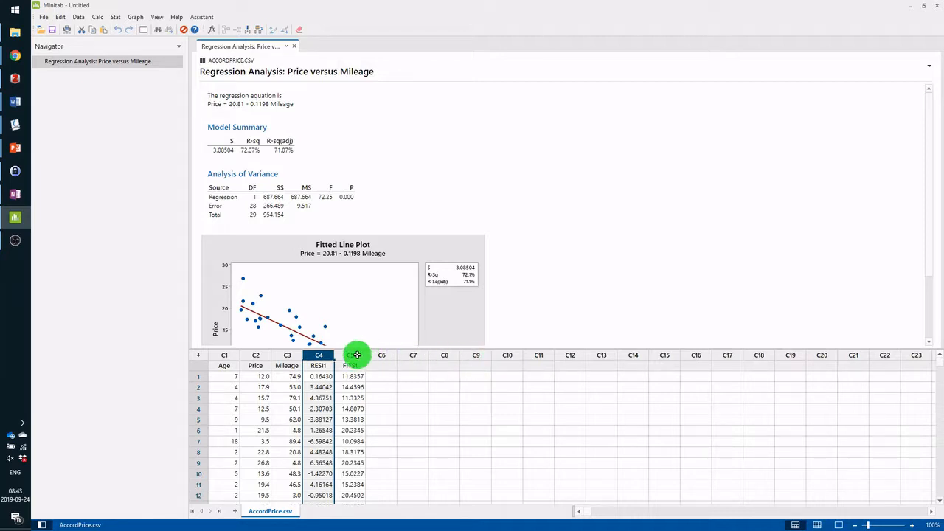
pyautogui.moveTo(354, 355); pyautogui.dragTo(327, 353)
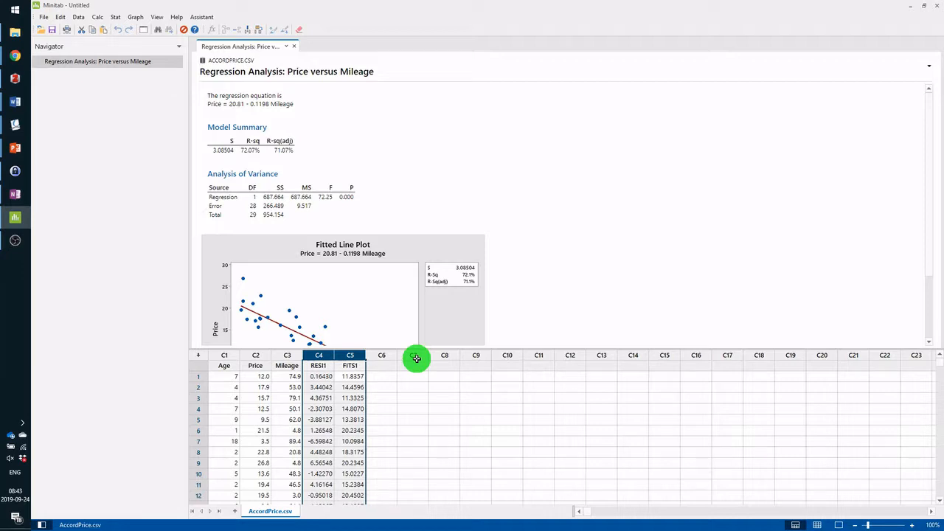
pyautogui.click(323, 355)
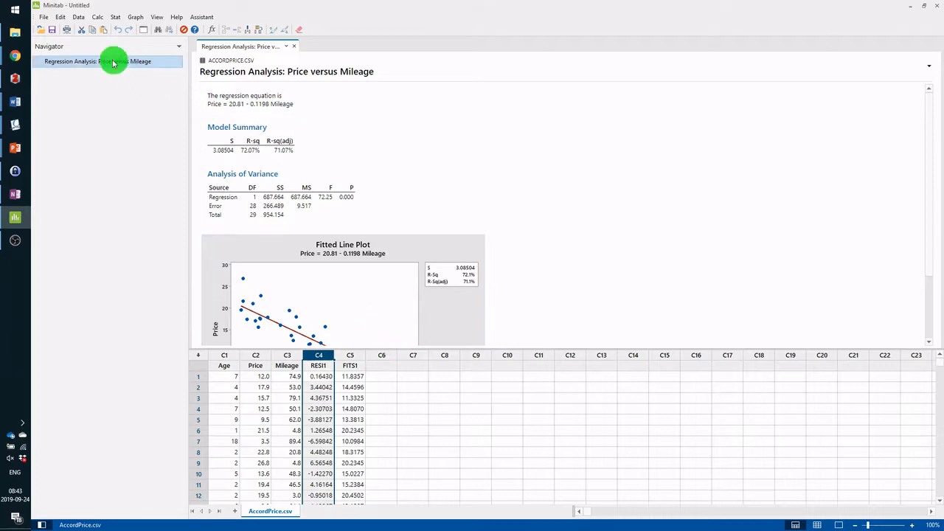
# - Rerun the fitted line plot of Price against Mileage with the four-in-one residual plots included
pyautogui.click(116, 17)
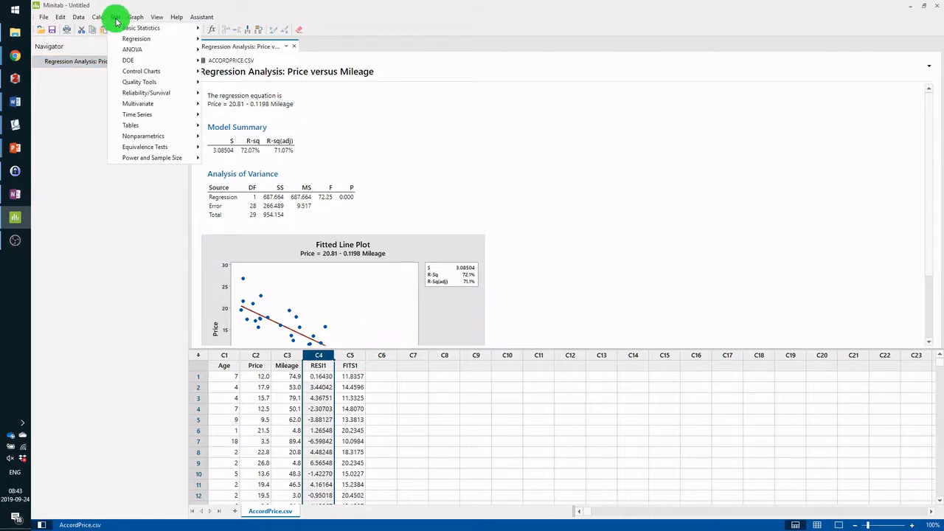
pyautogui.moveTo(123, 37)
pyautogui.click(250, 38)
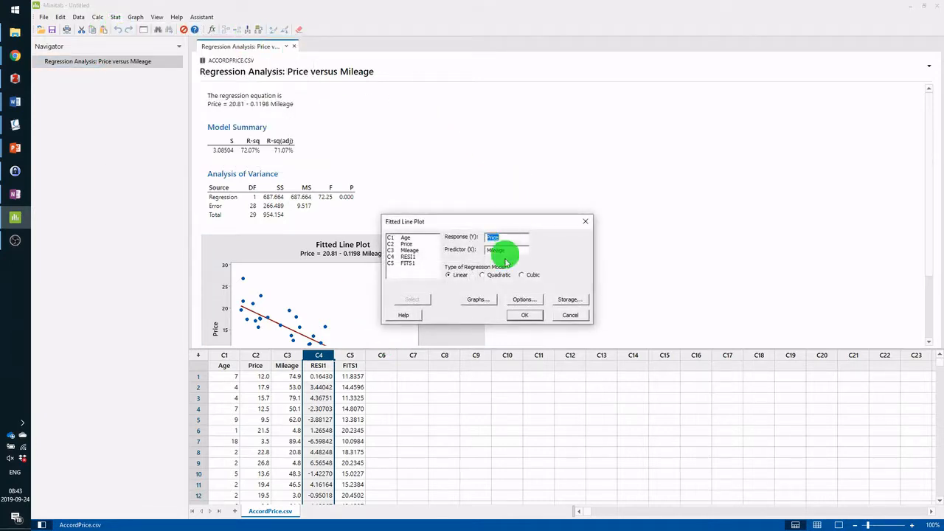
pyautogui.click(477, 298)
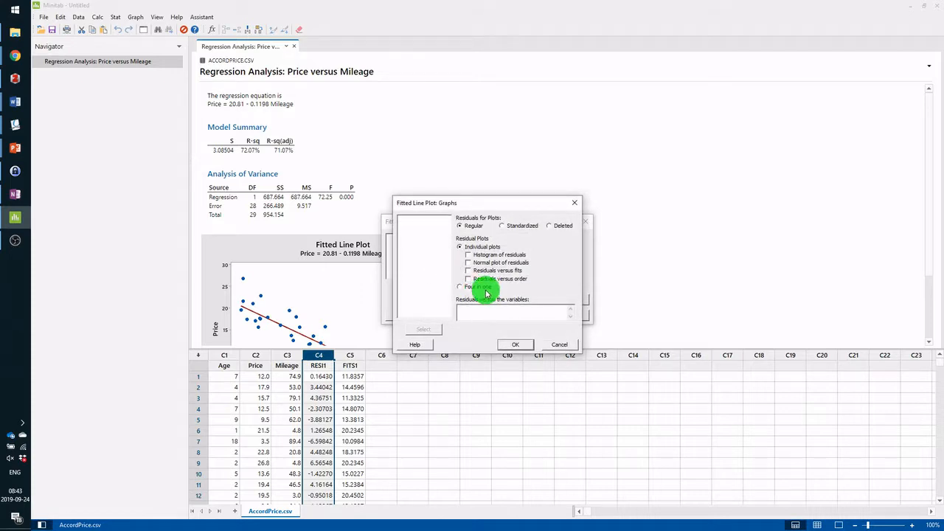
pyautogui.click(476, 287)
pyautogui.click(516, 345)
pyautogui.click(524, 315)
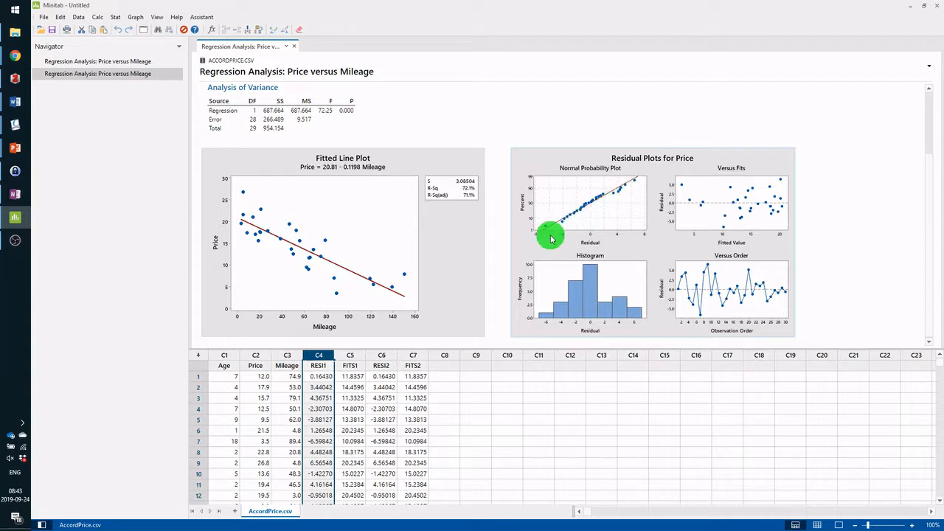
# - Create a single probability plot of the RESI1 residuals
pyautogui.click(118, 17)
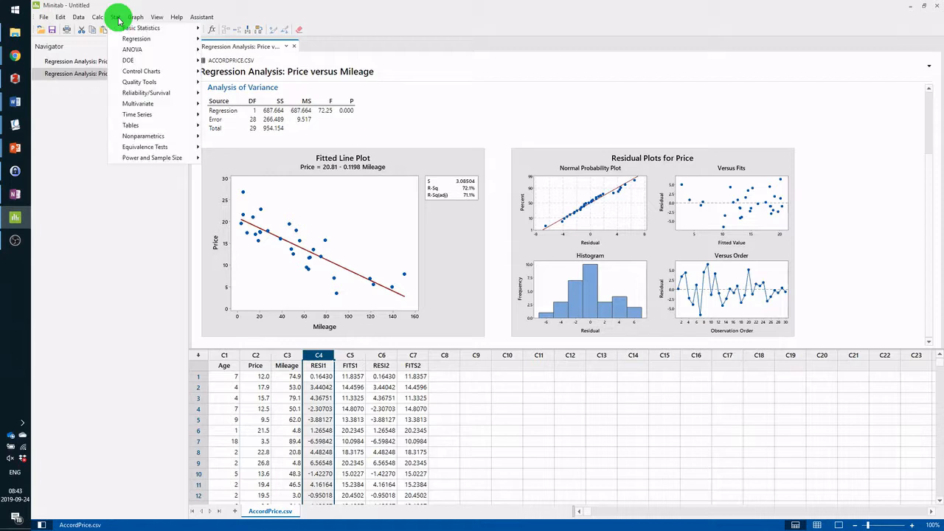
pyautogui.moveTo(127, 42)
pyautogui.moveTo(140, 17)
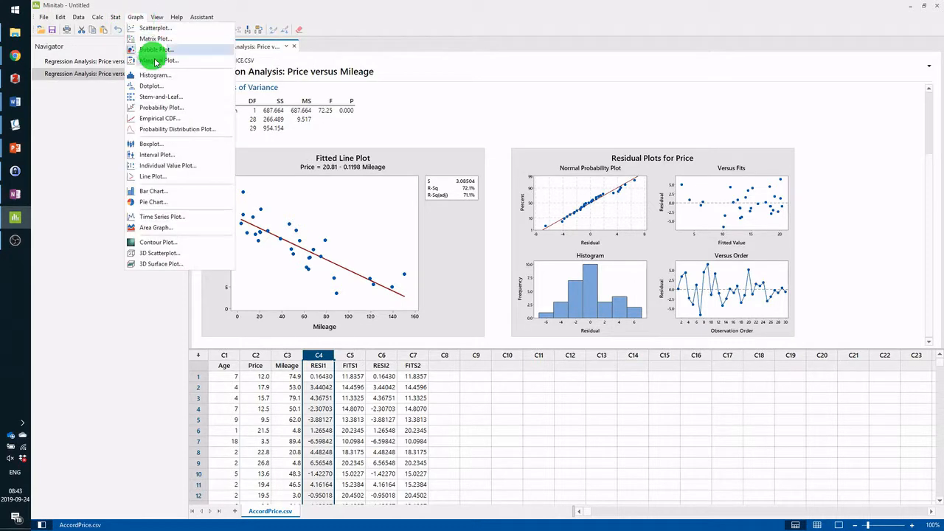
pyautogui.click(165, 110)
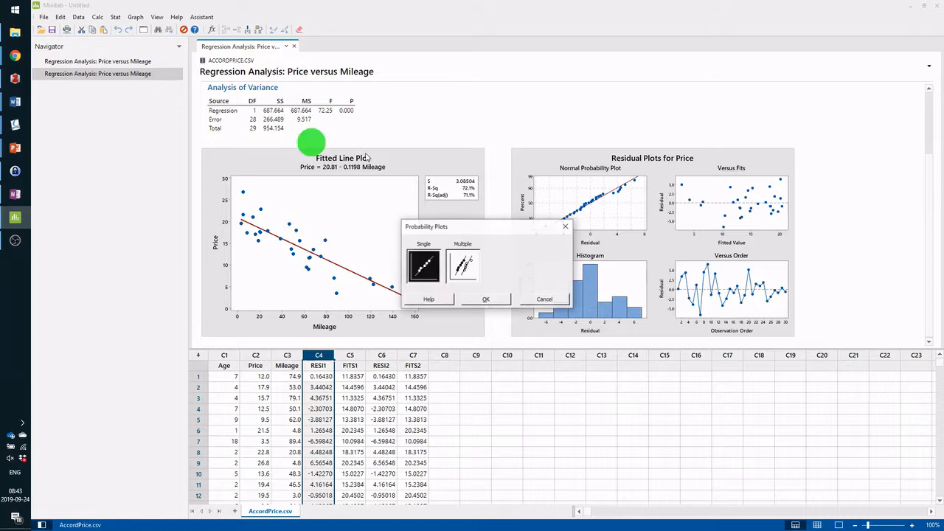
pyautogui.click(484, 301)
pyautogui.click(391, 222)
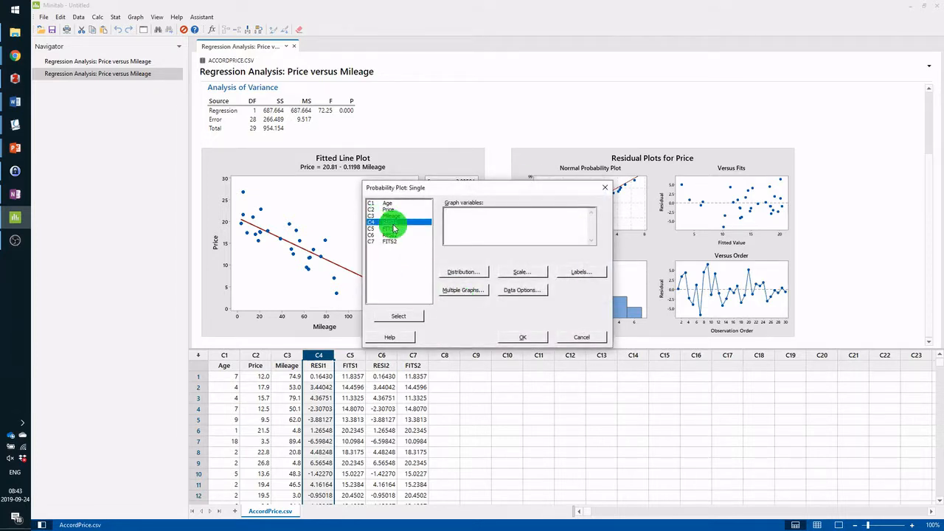
pyautogui.doubleClick(392, 223)
pyautogui.click(525, 338)
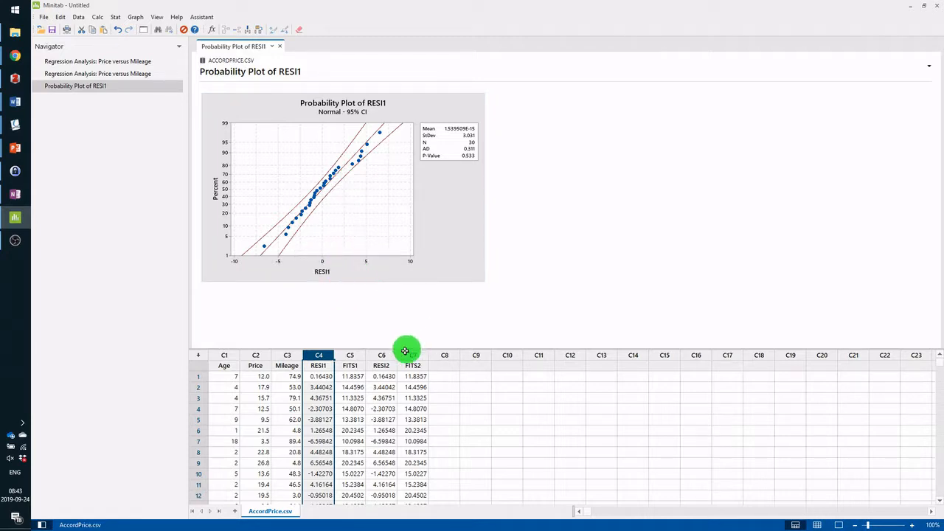
# - Locate the duplicate RESI2 and FITS2 columns and review the fitted line plot's storage options without running it again
pyautogui.moveTo(383, 355); pyautogui.dragTo(417, 360)
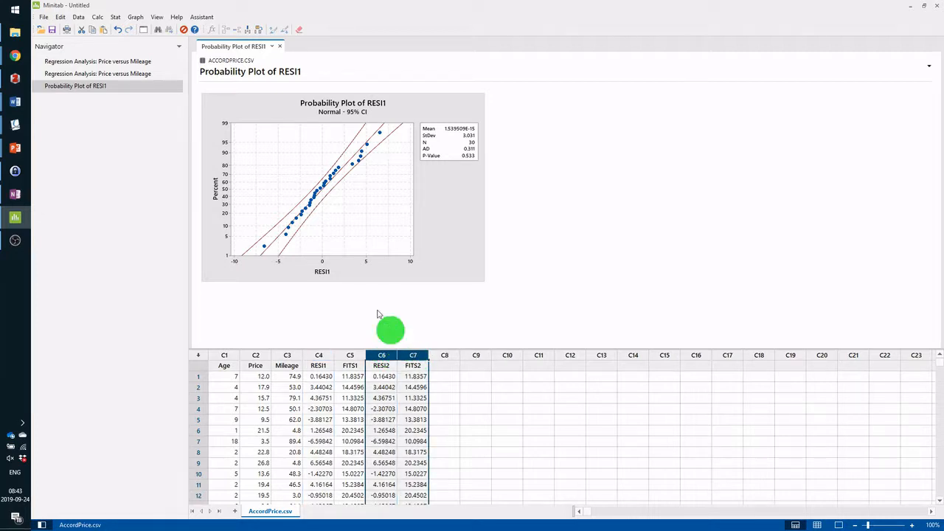
pyautogui.click(117, 17)
pyautogui.moveTo(130, 35)
pyautogui.click(236, 36)
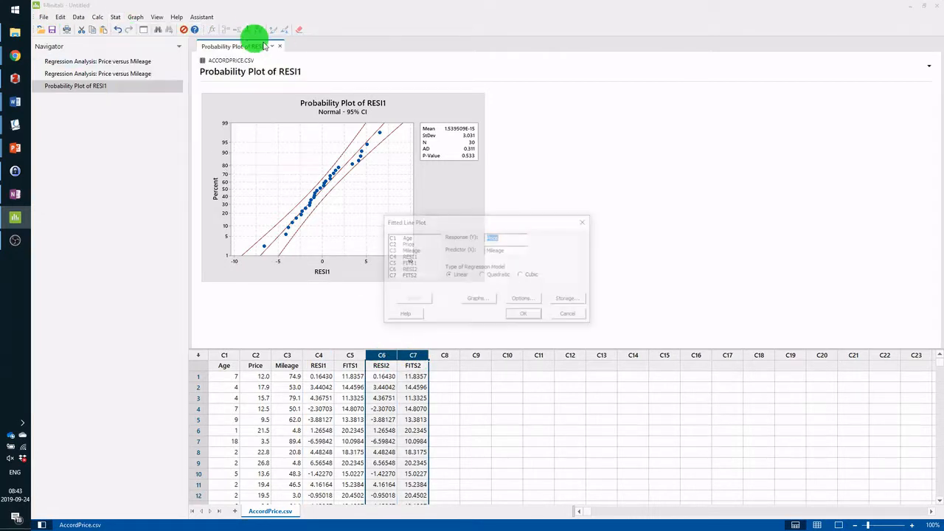
pyautogui.click(569, 299)
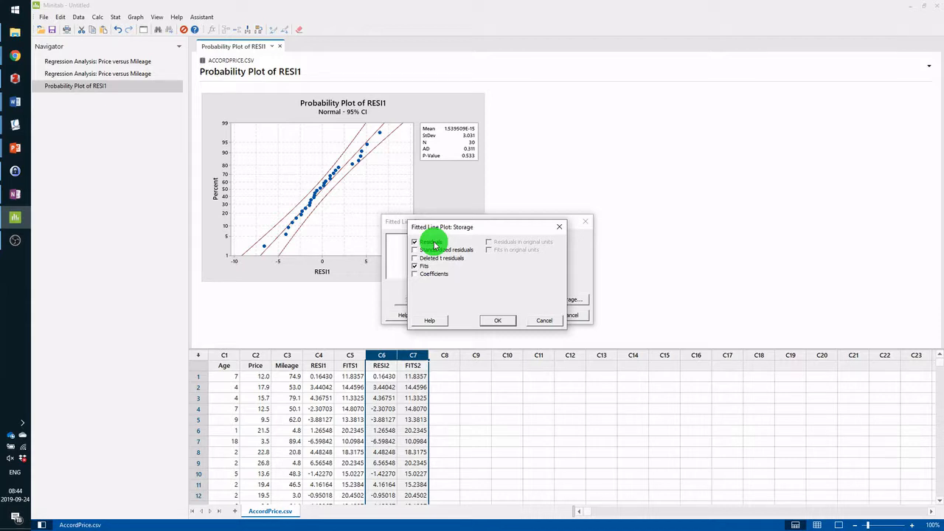
pyautogui.click(542, 319)
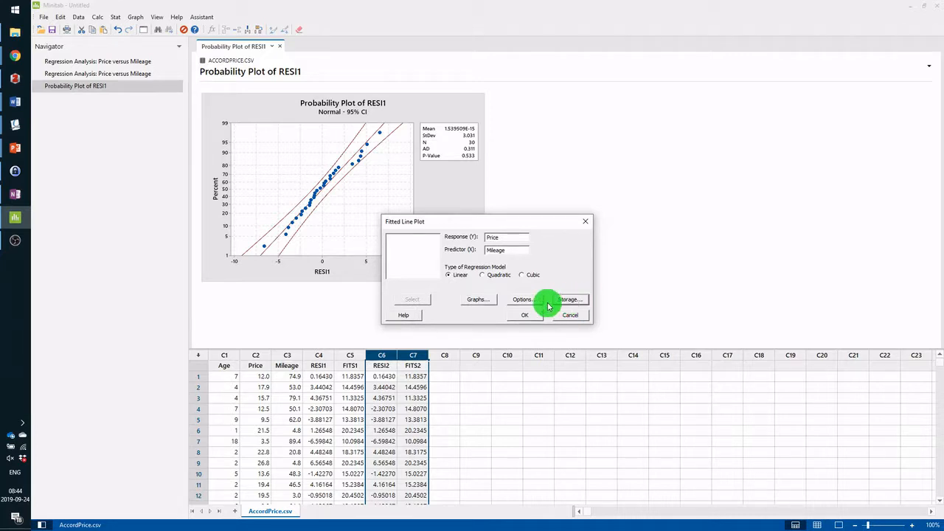
pyautogui.click(326, 361)
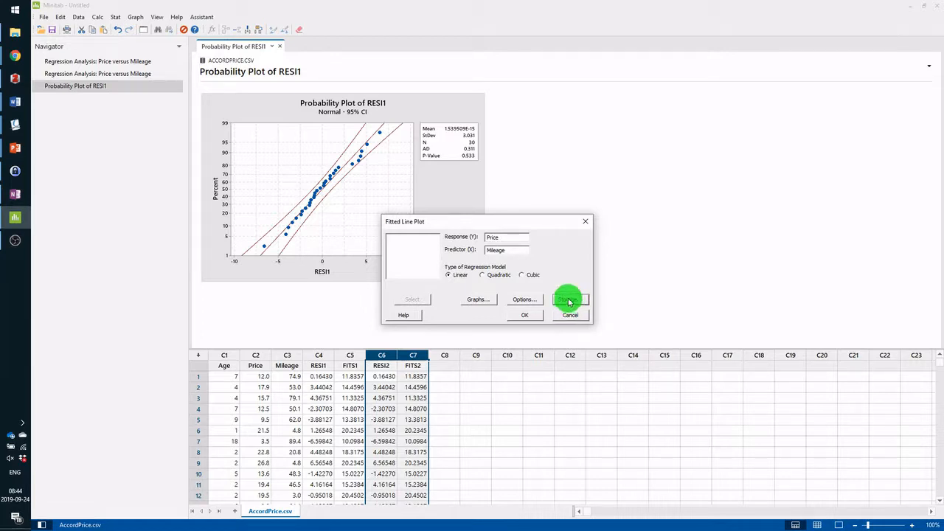
pyautogui.click(568, 315)
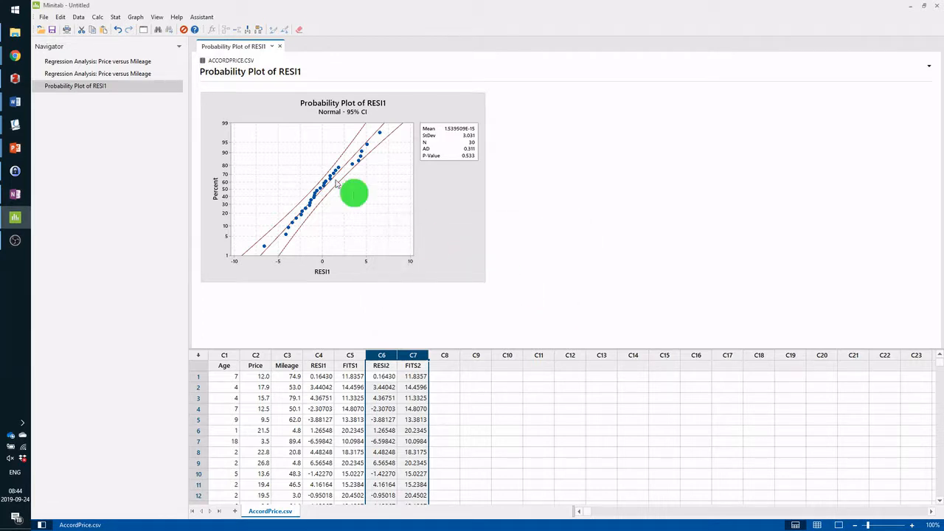
# - Run a nonparametric runs test on RESI1, using runs above and below the mean
pyautogui.click(116, 17)
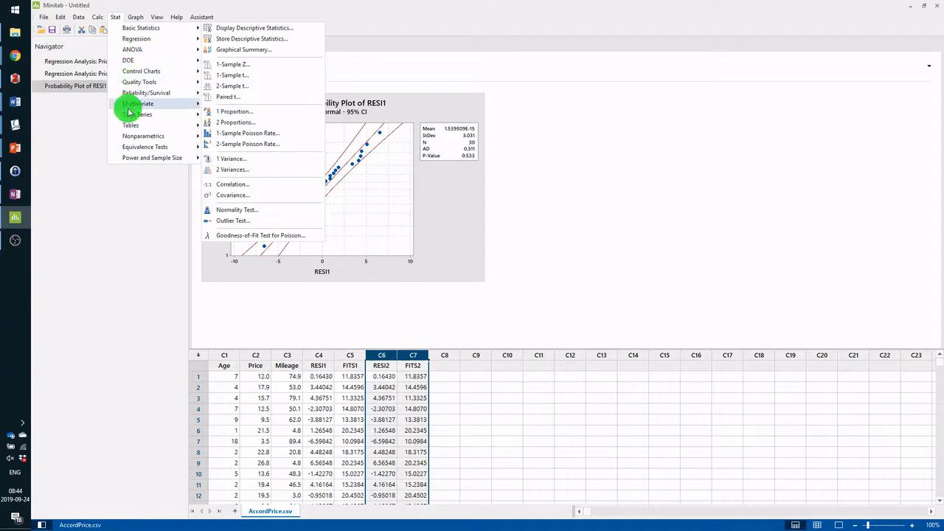
pyautogui.moveTo(147, 136)
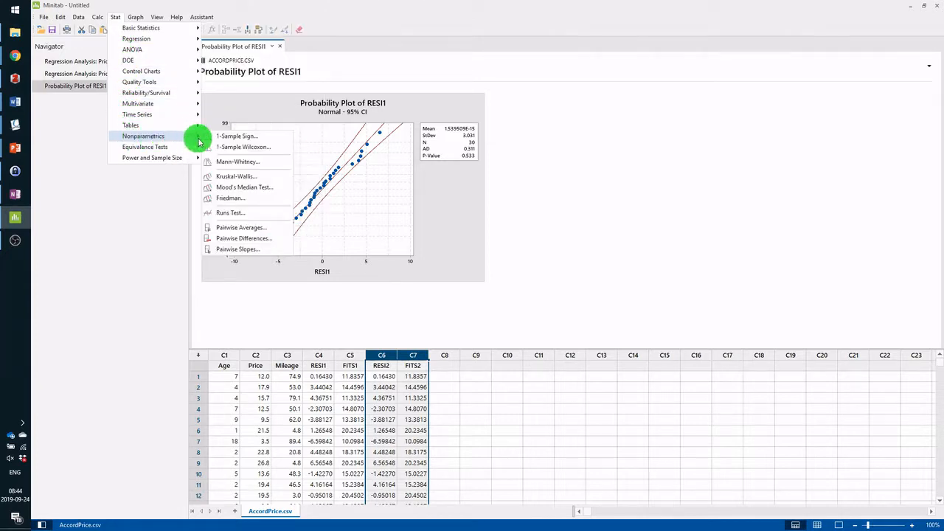
pyautogui.click(235, 212)
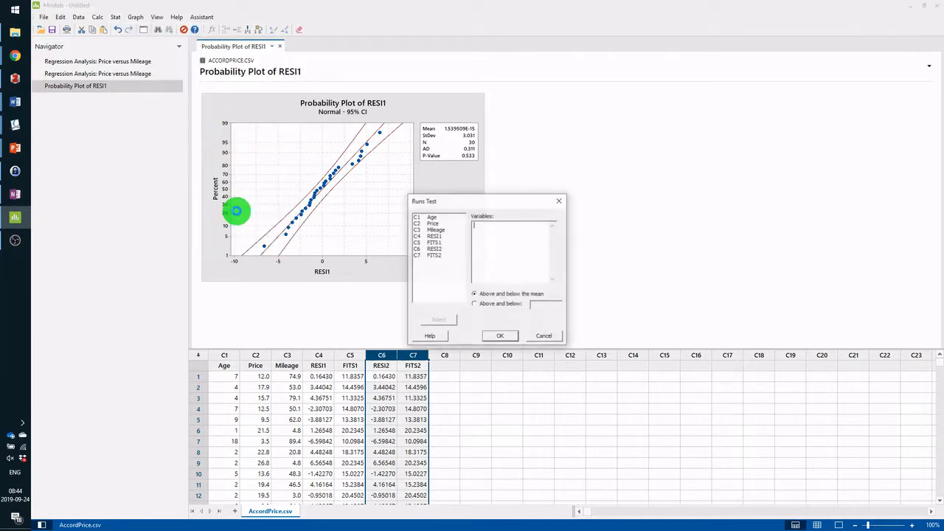
pyautogui.doubleClick(433, 240)
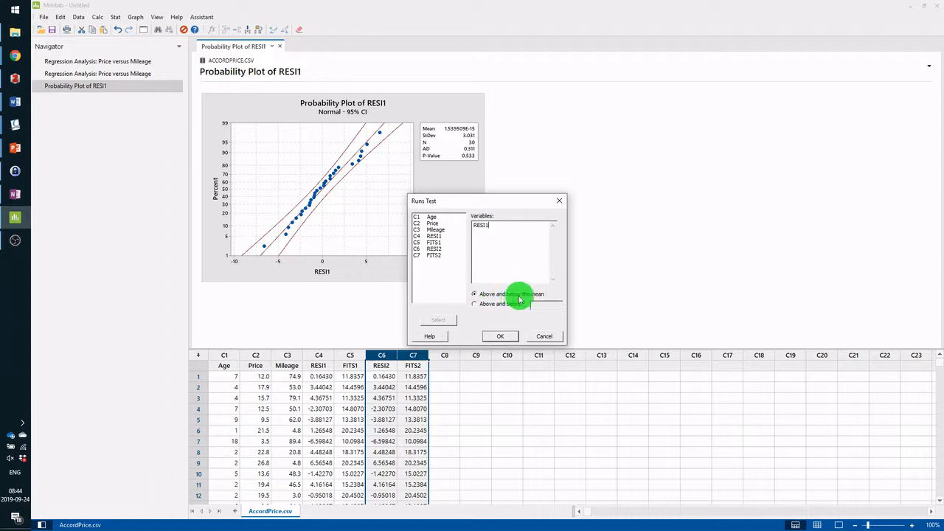
pyautogui.click(505, 336)
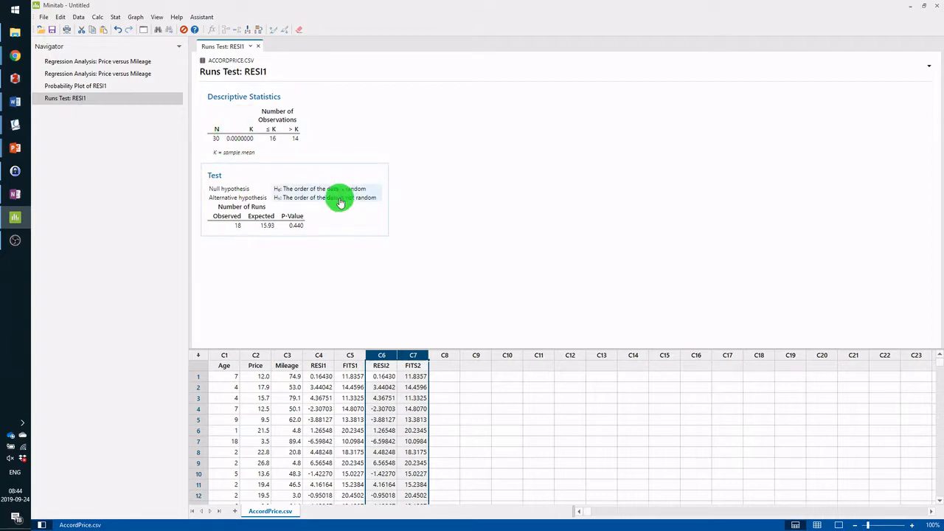
# - Set up a Fit Regression Model analysis with Price as the response and Mileage as the continuous predictor
pyautogui.click(115, 16)
pyautogui.moveTo(127, 40)
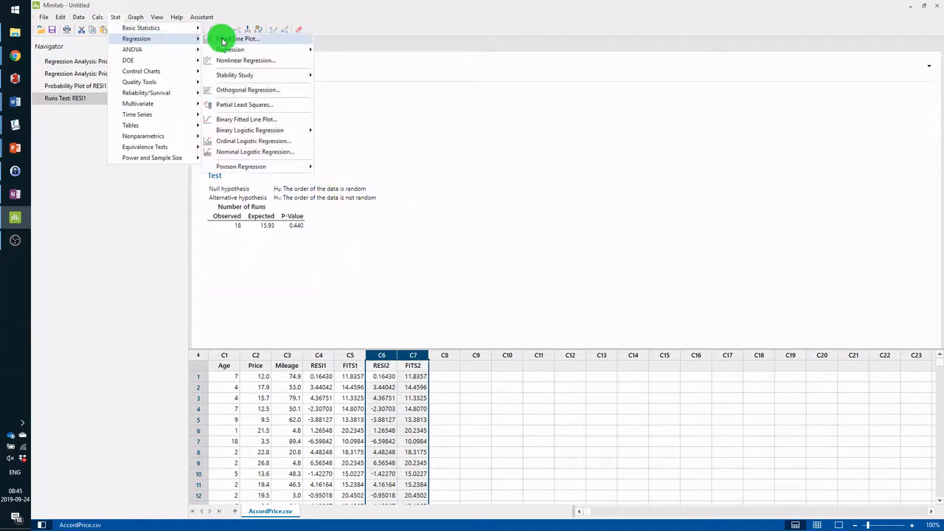
pyautogui.moveTo(305, 50)
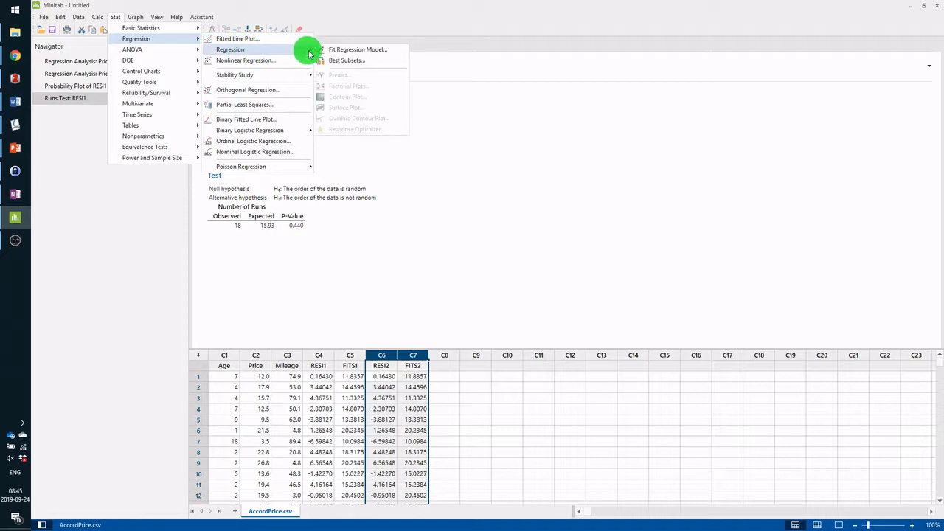
pyautogui.click(352, 49)
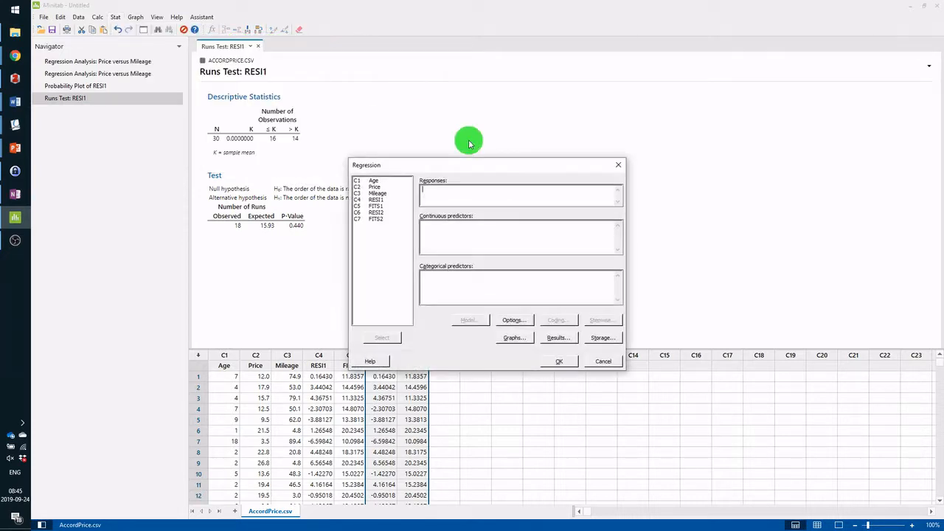
pyautogui.doubleClick(374, 186)
pyautogui.click(442, 234)
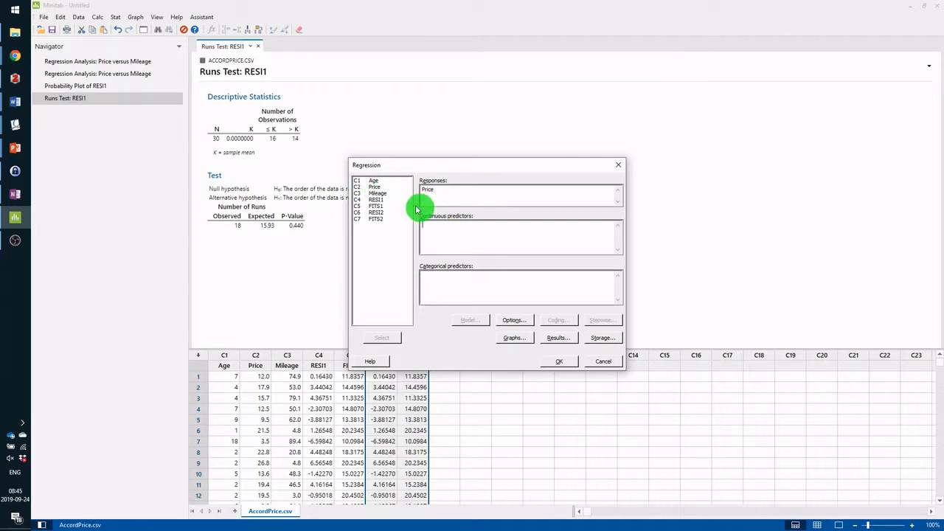
pyautogui.doubleClick(377, 194)
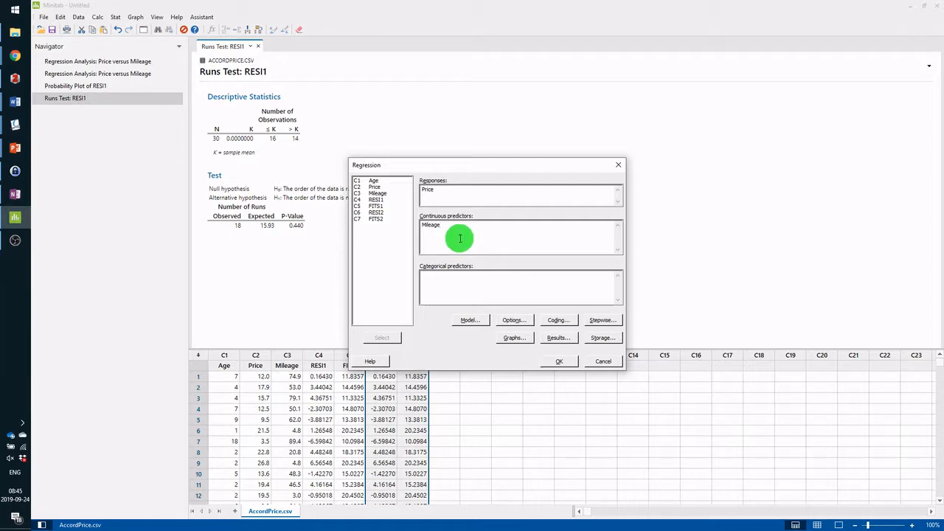
# - Include four-in-one residual plots in the regression and store its fits, residuals and leverages
pyautogui.click(517, 338)
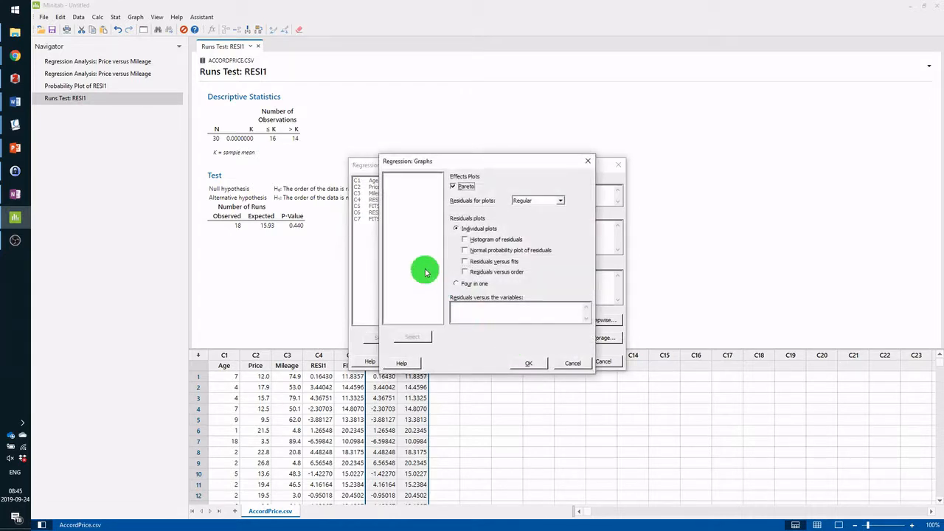
pyautogui.click(465, 284)
pyautogui.click(528, 363)
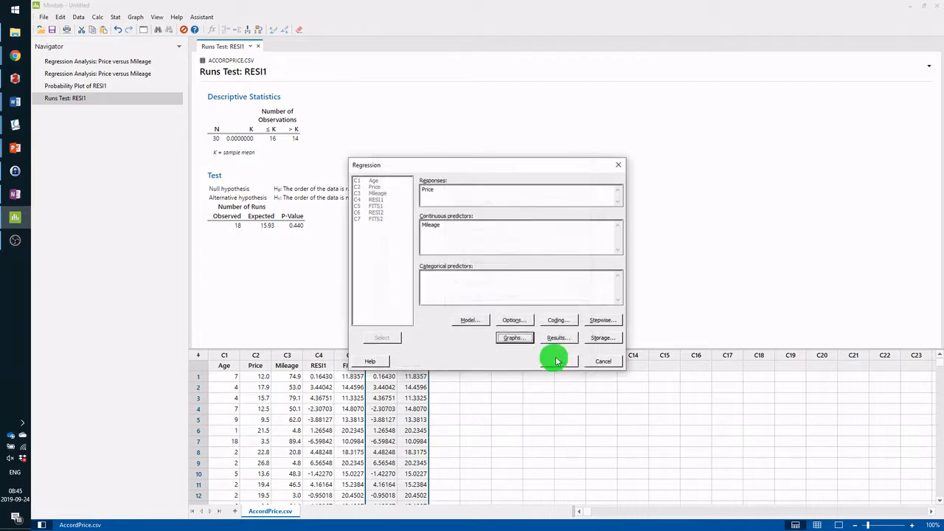
pyautogui.click(603, 339)
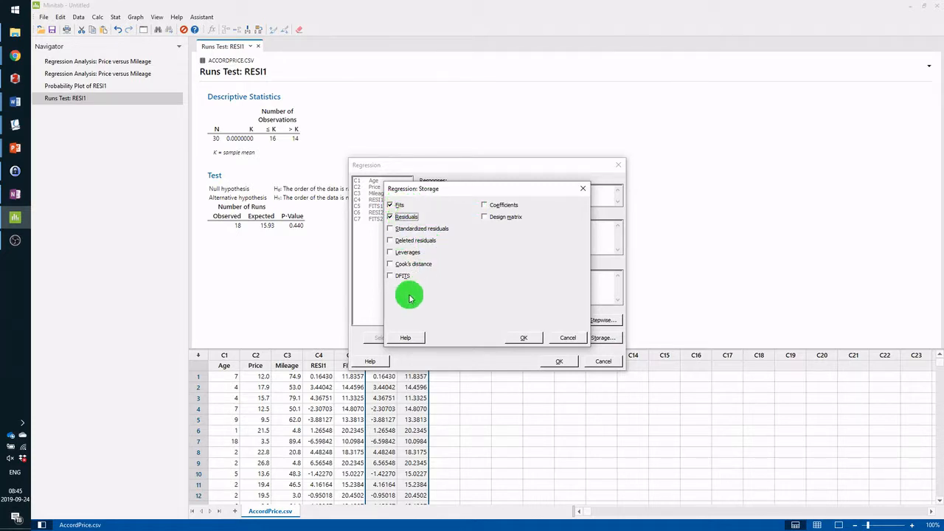
pyautogui.click(391, 253)
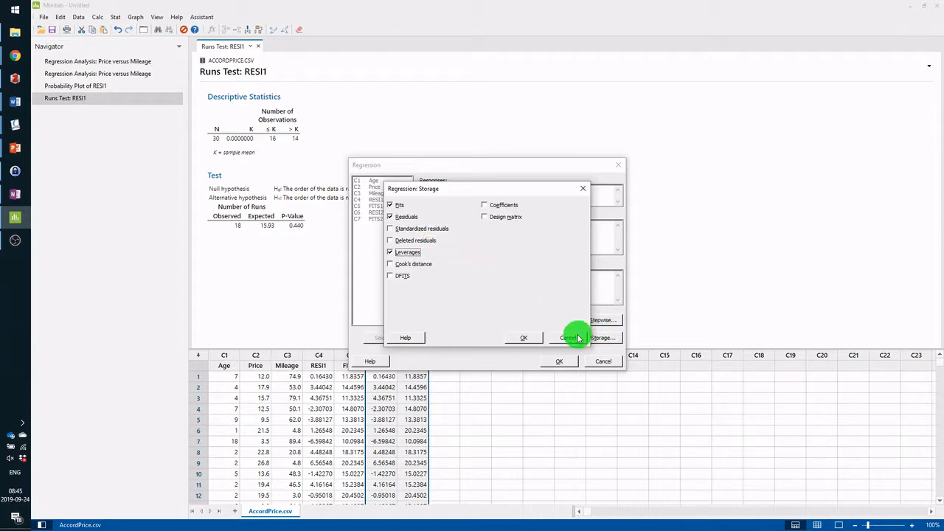
pyautogui.click(536, 340)
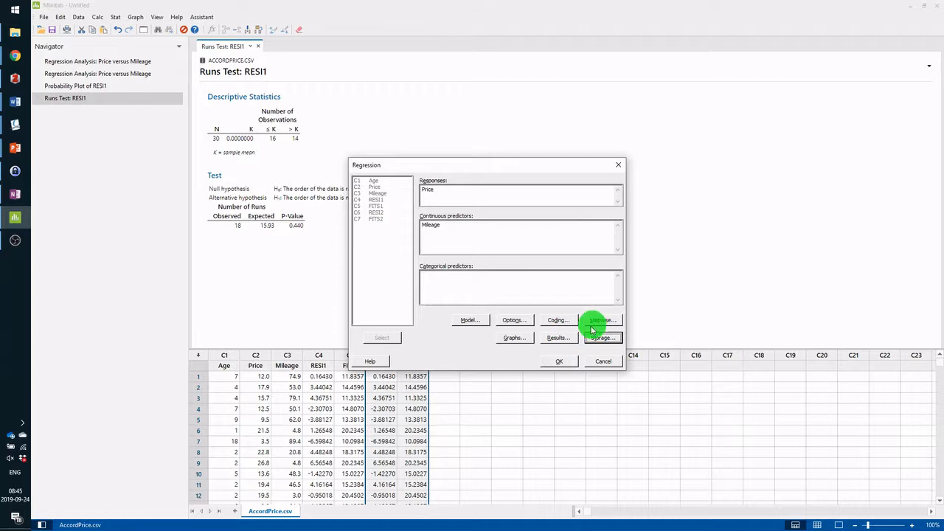
# - Display the results as basic tables with the Durbin-Watson statistic included, and run the regression
pyautogui.click(553, 337)
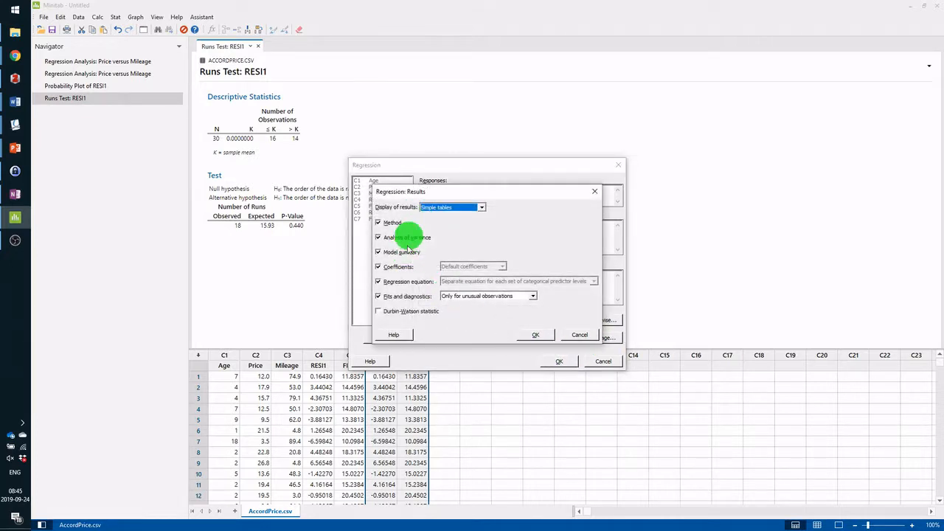
pyautogui.click(467, 207)
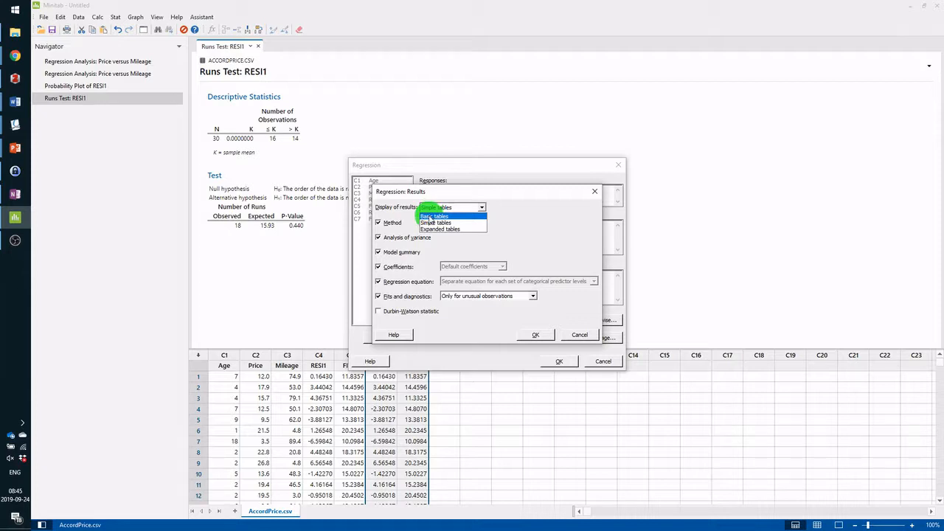
pyautogui.click(430, 216)
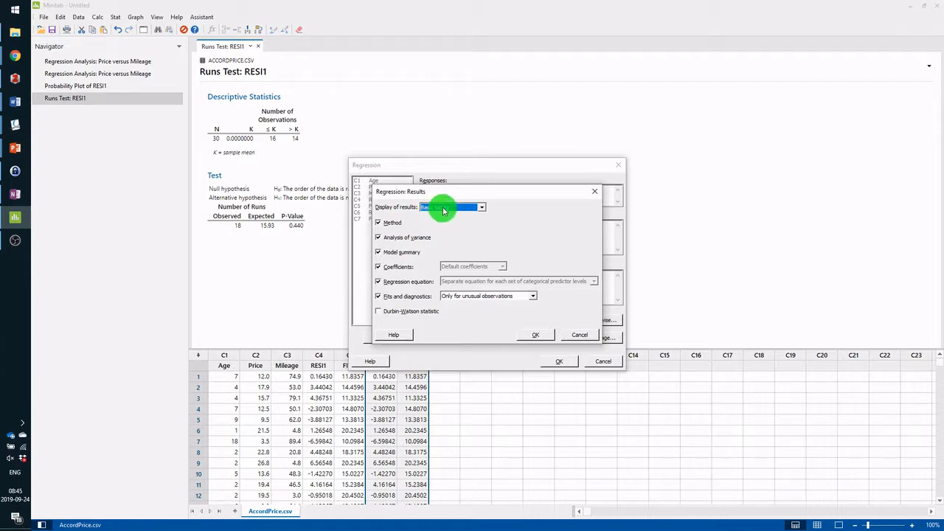
pyautogui.click(444, 211)
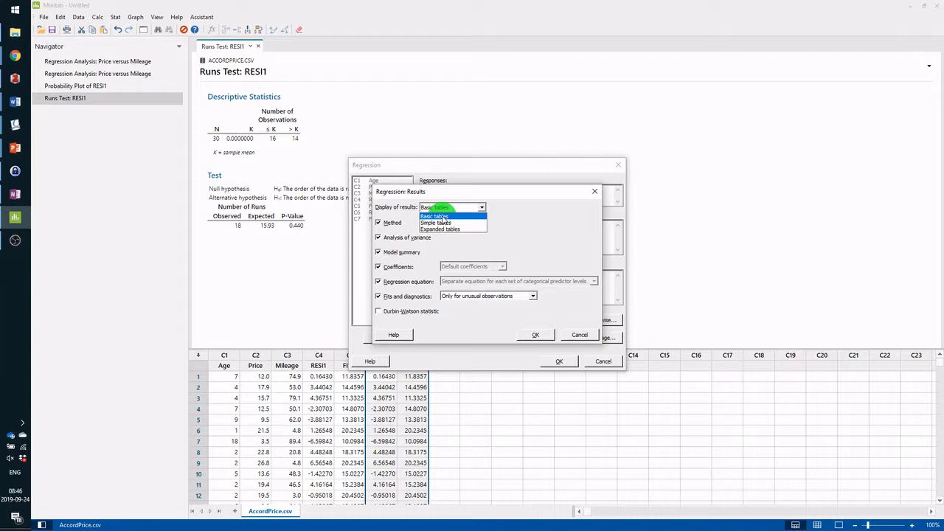
pyautogui.click(438, 216)
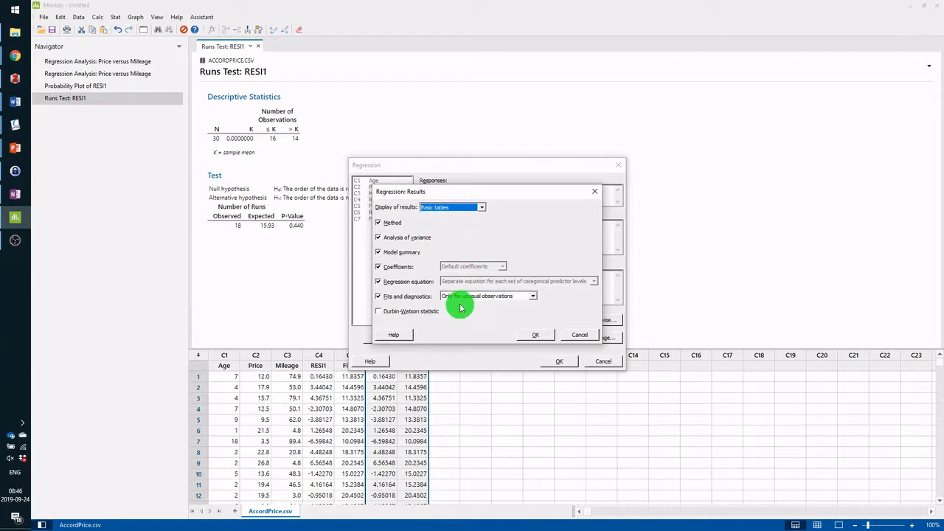
pyautogui.click(381, 313)
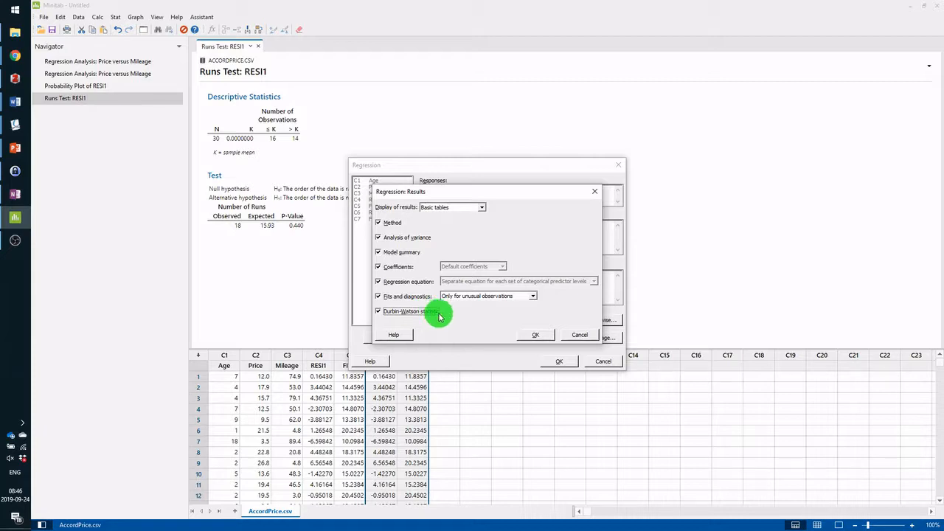
pyautogui.click(536, 334)
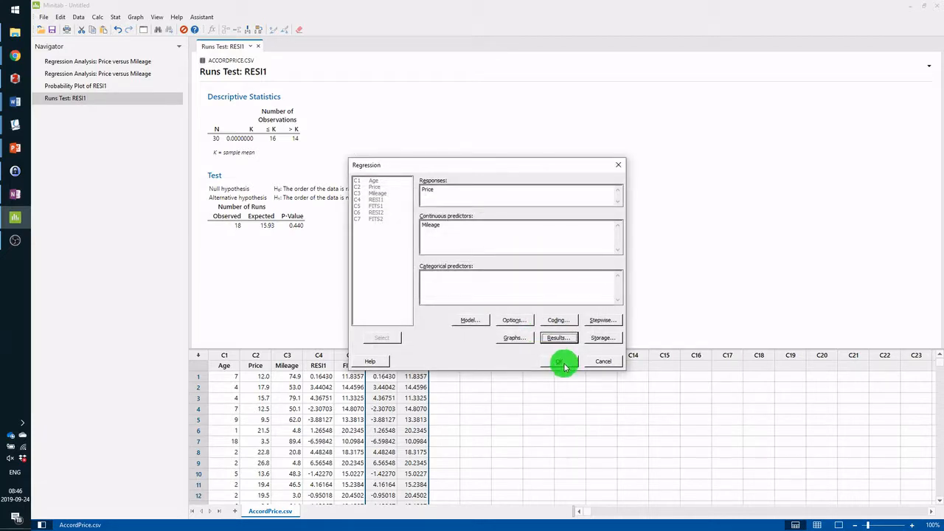
pyautogui.click(565, 366)
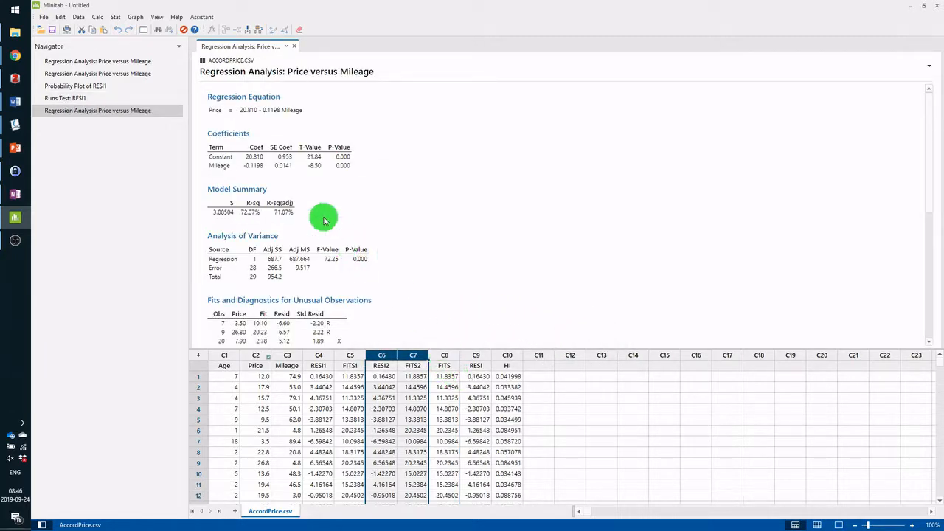
# - Examine the stored FITS and HI columns and the Durbin-Watson statistic in the regression output
pyautogui.click(445, 355)
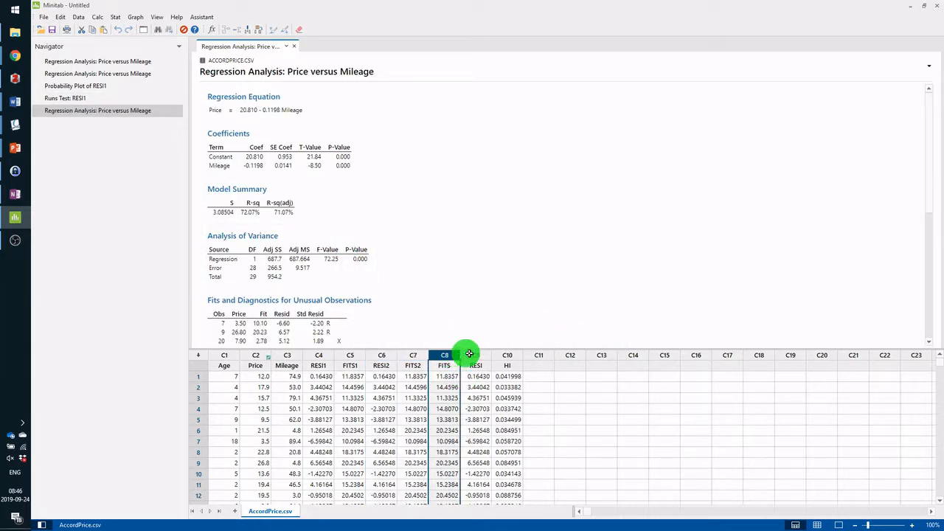
pyautogui.click(509, 357)
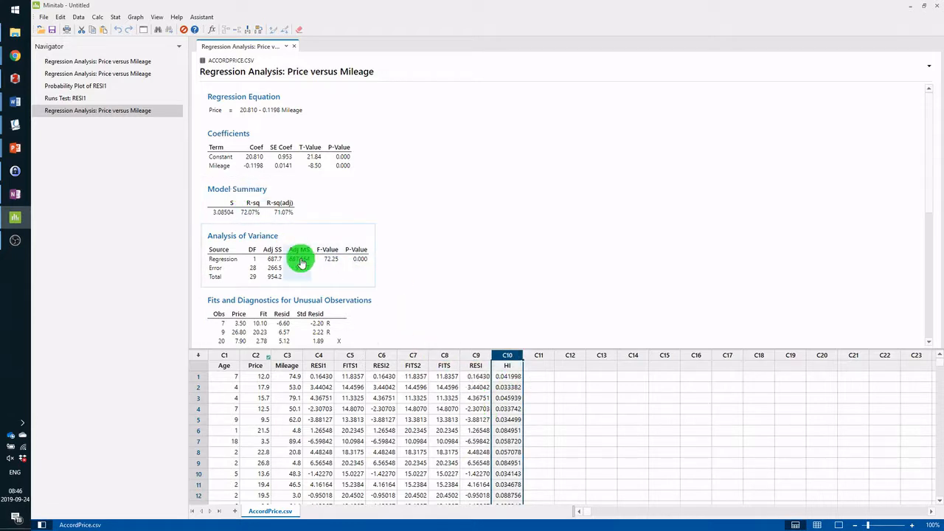
pyautogui.scroll(-5, 274, 222)
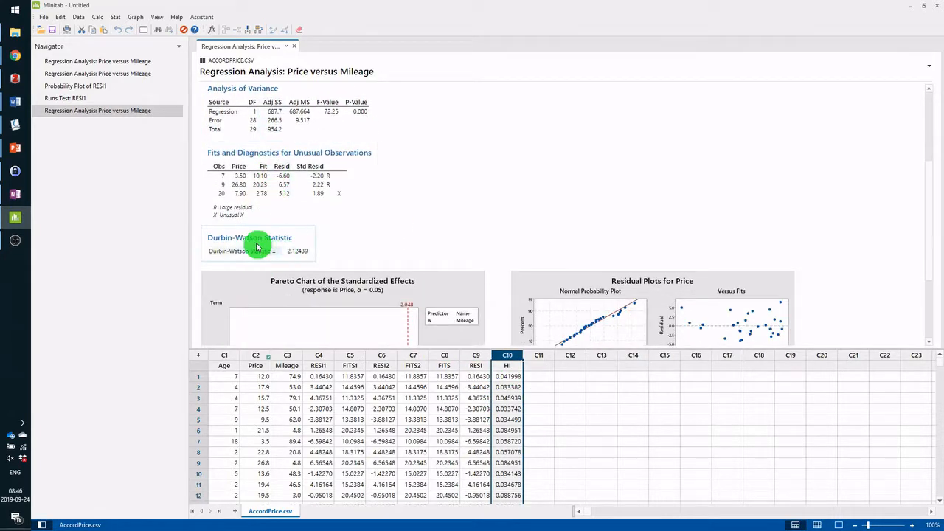
pyautogui.scroll(5, 299, 222)
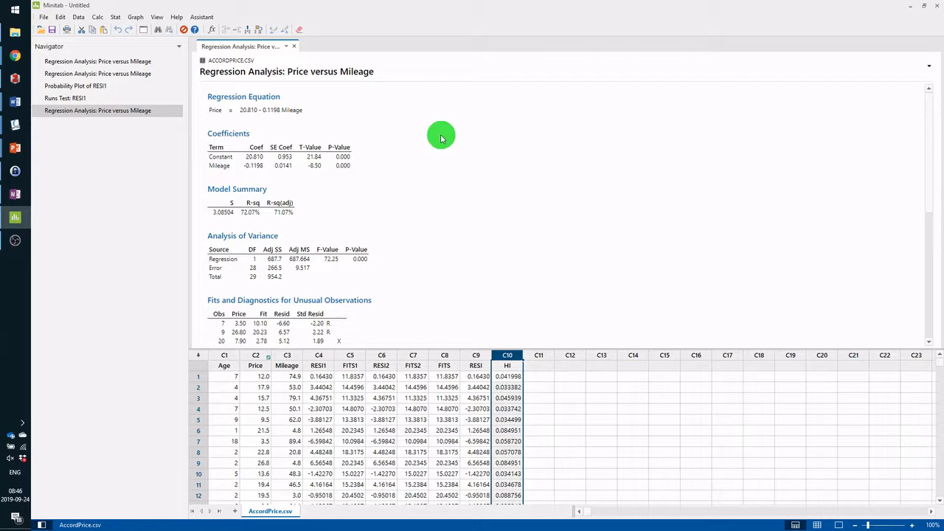
# - Run the linear fitted line plot of Price against Mileage with four-in-one plots of the deleted residuals
pyautogui.click(116, 17)
pyautogui.moveTo(181, 38)
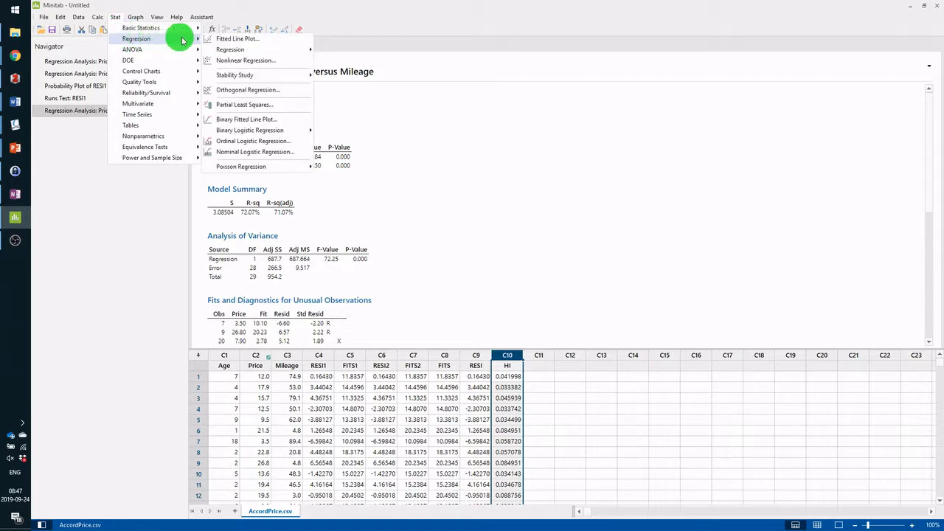
pyautogui.click(249, 41)
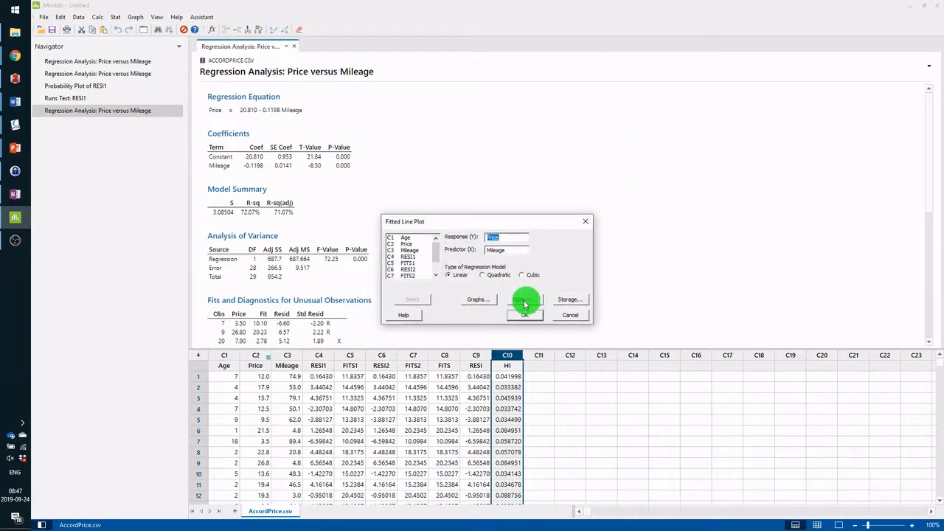
pyautogui.click(485, 303)
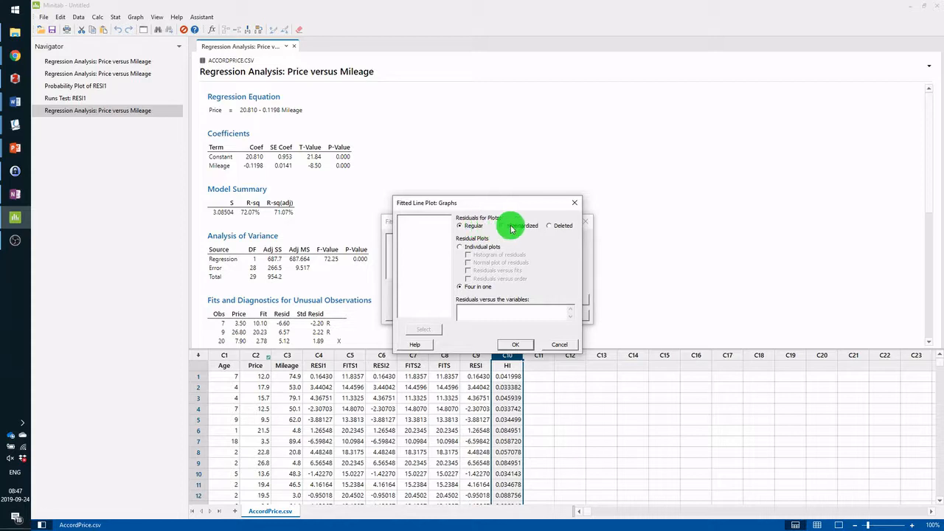
pyautogui.click(553, 225)
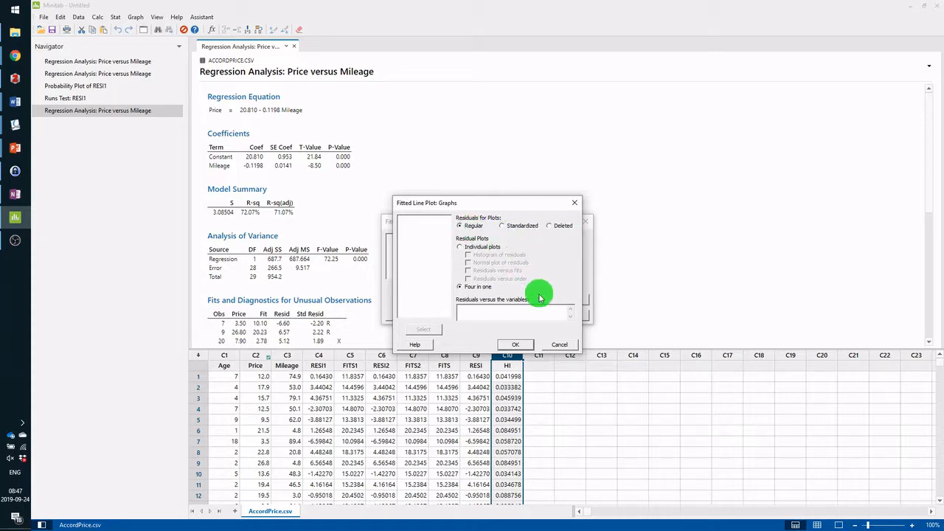
pyautogui.click(517, 225)
pyautogui.click(553, 226)
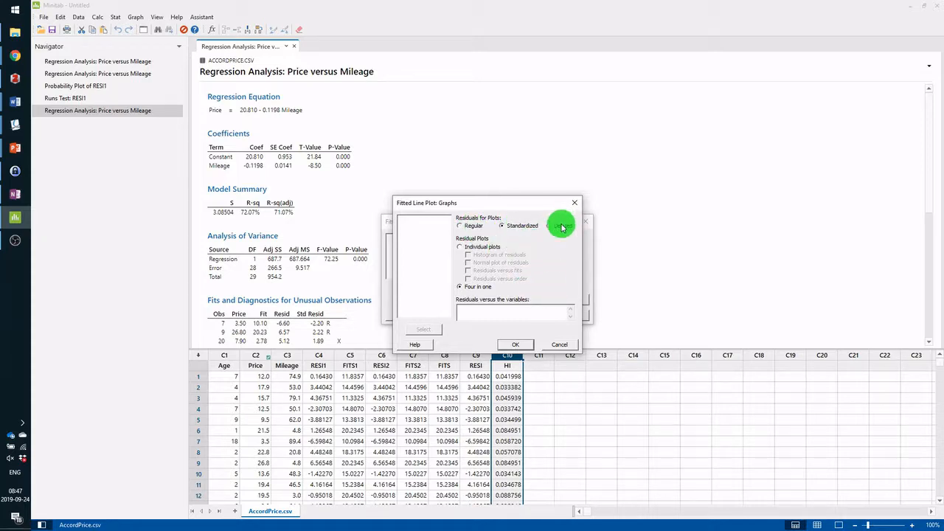
pyautogui.click(516, 345)
pyautogui.click(523, 315)
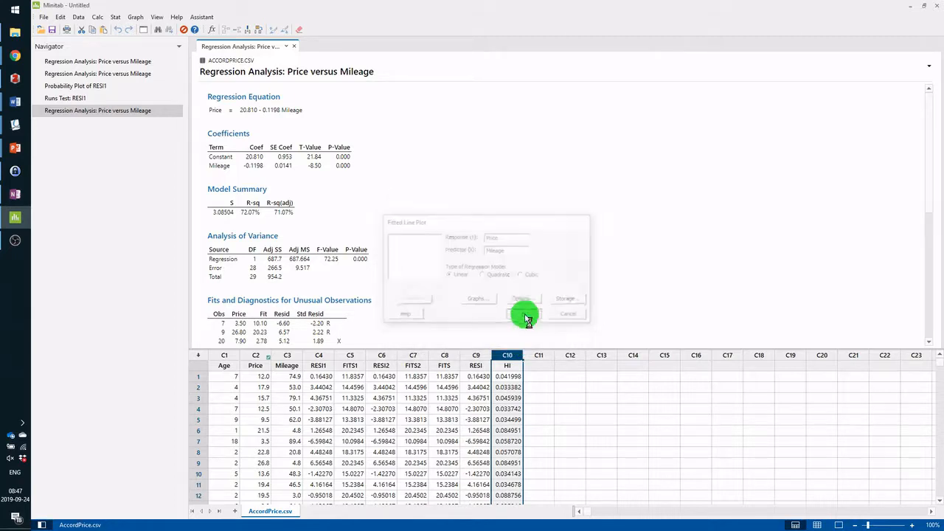
# - Check the residual types offered for plots and rerun the Price on Mileage regression model with four-in-one plots of regular residuals
pyautogui.click(116, 17)
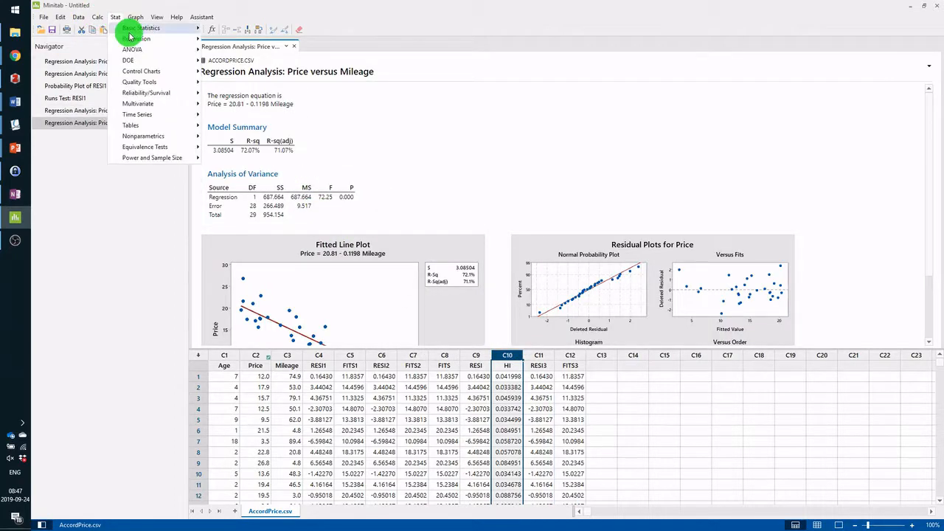
pyautogui.moveTo(140, 38)
pyautogui.moveTo(243, 48)
pyautogui.click(330, 49)
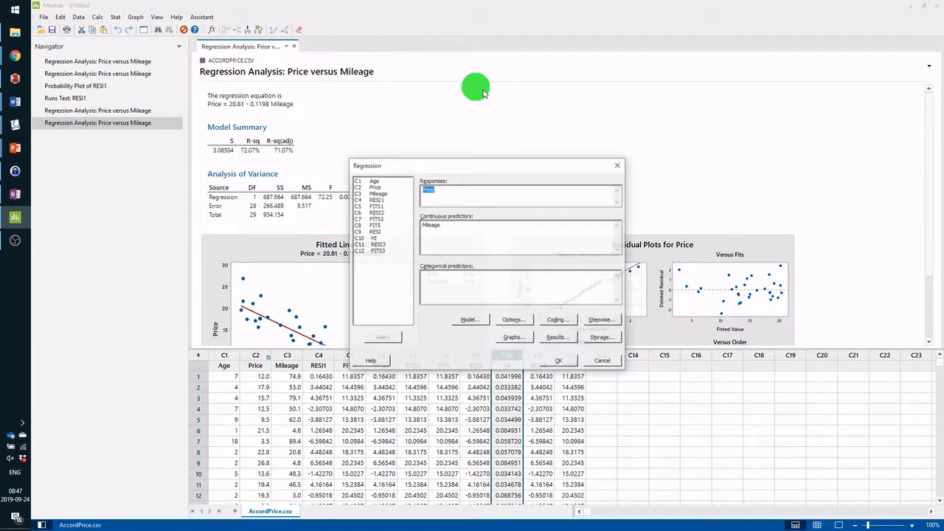
pyautogui.click(519, 335)
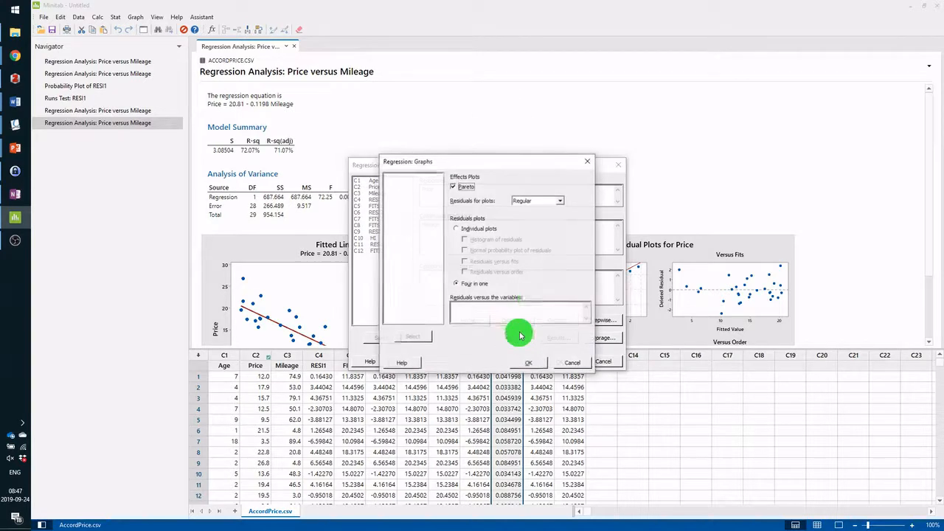
pyautogui.click(540, 201)
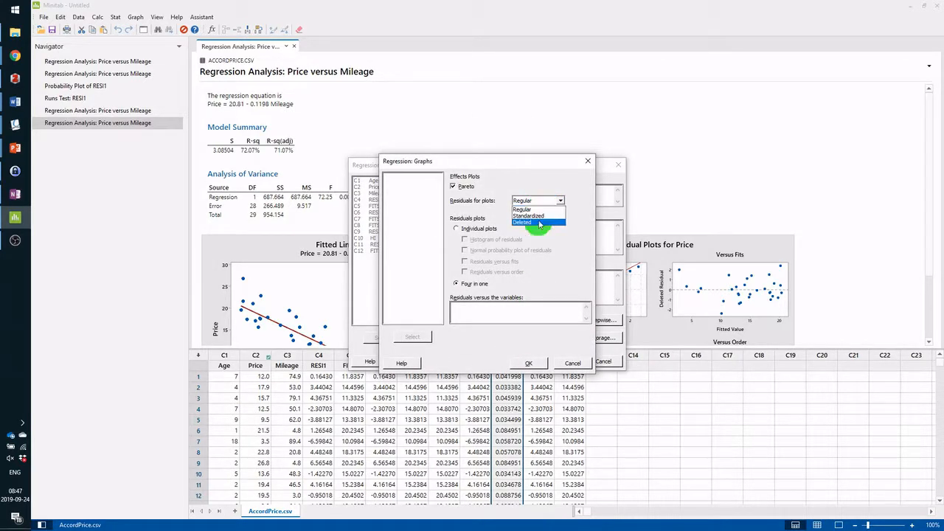
pyautogui.click(543, 199)
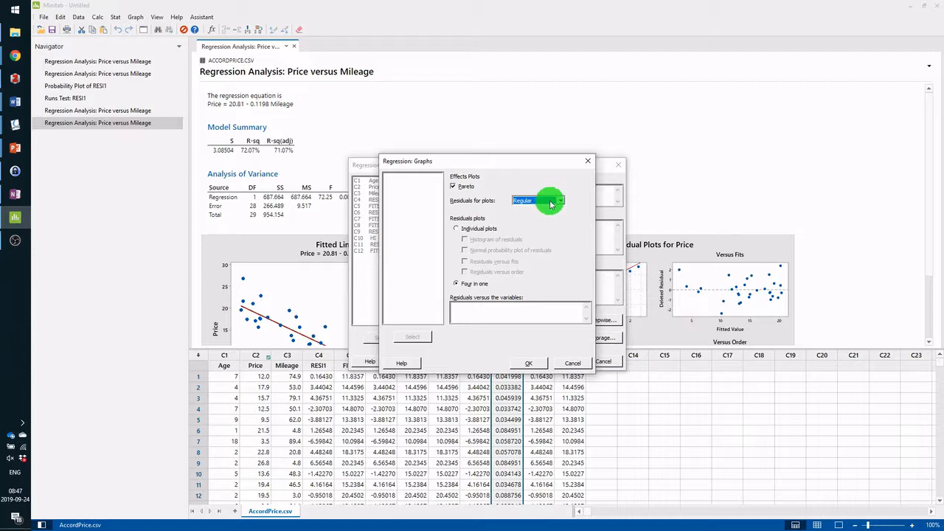
pyautogui.click(545, 199)
pyautogui.click(555, 196)
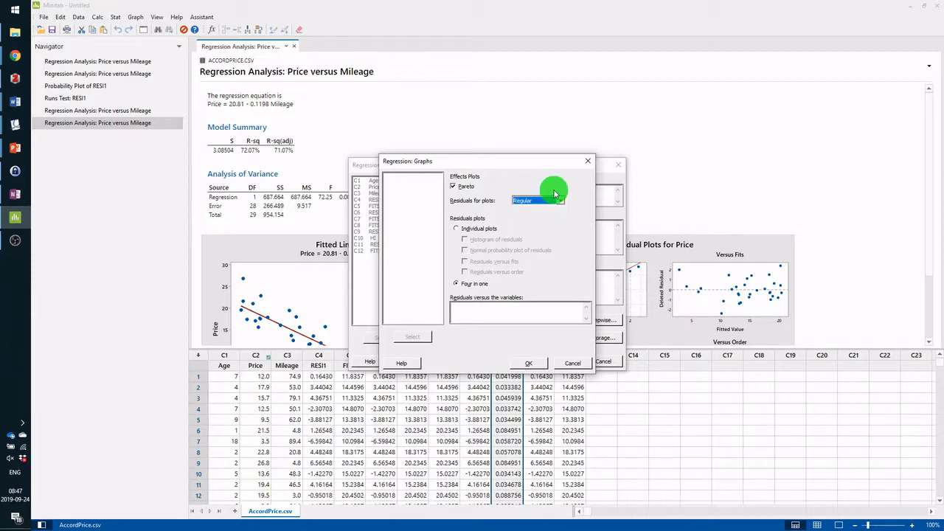
pyautogui.click(530, 363)
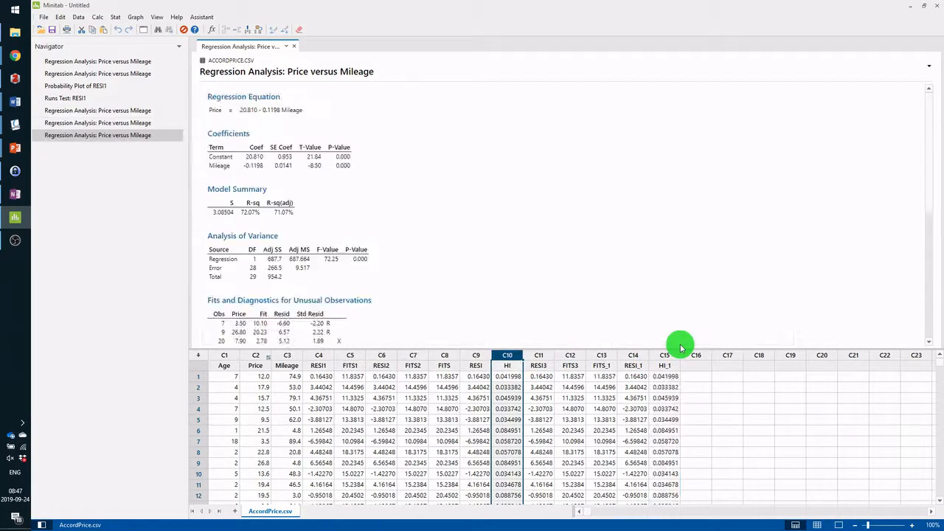